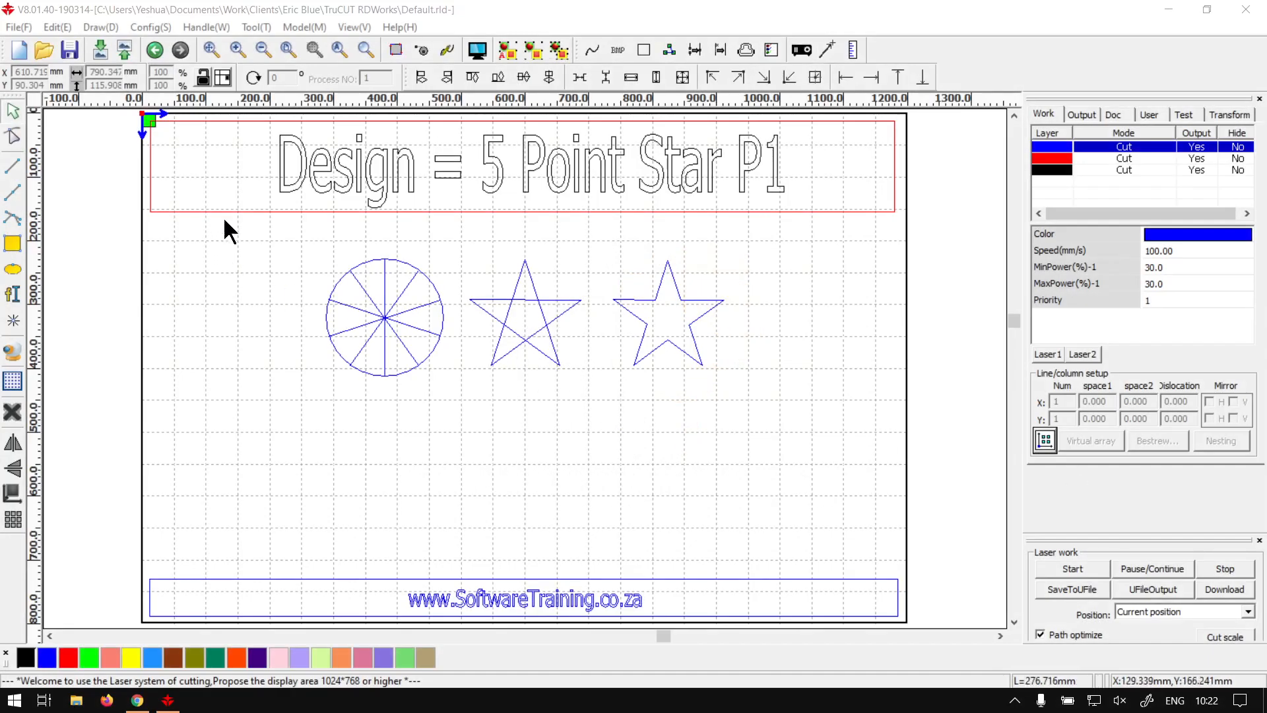
Draw a circle about 100 mm in diameter, centred near X 600, Y 600, in the empty area below the sample stars.
left_click(546, 20)
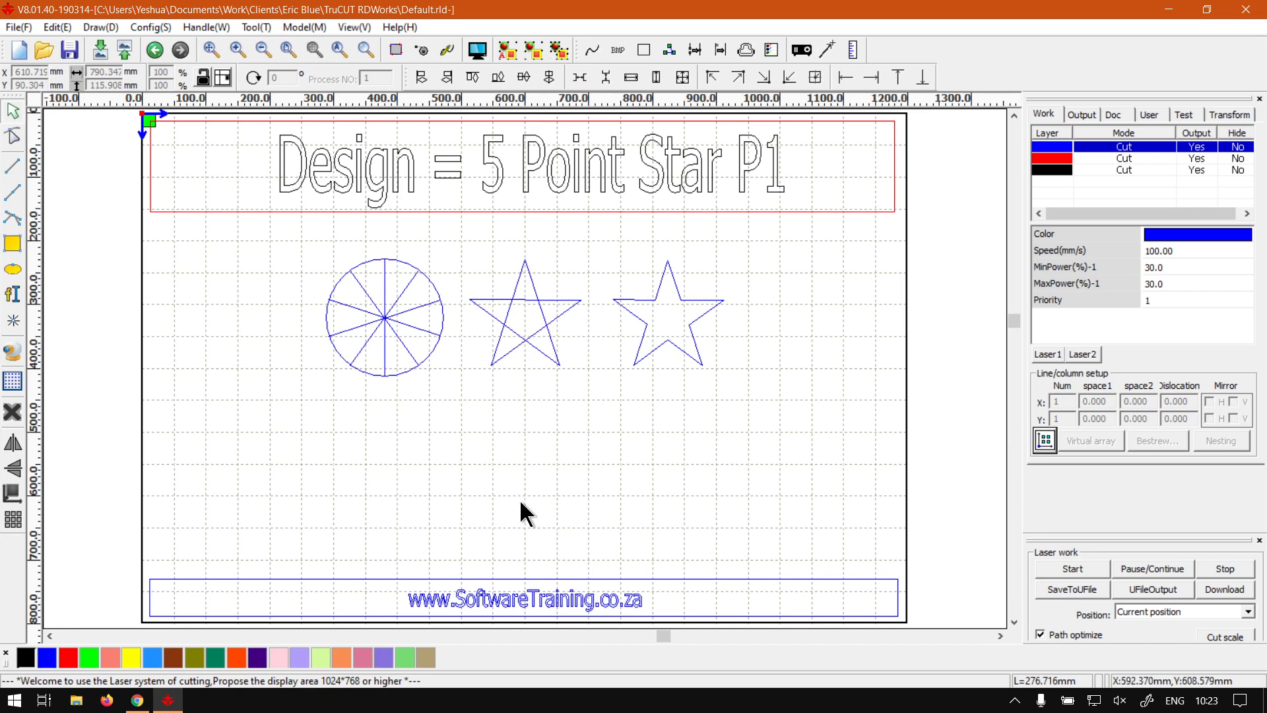
scroll(520, 499, "up", 3)
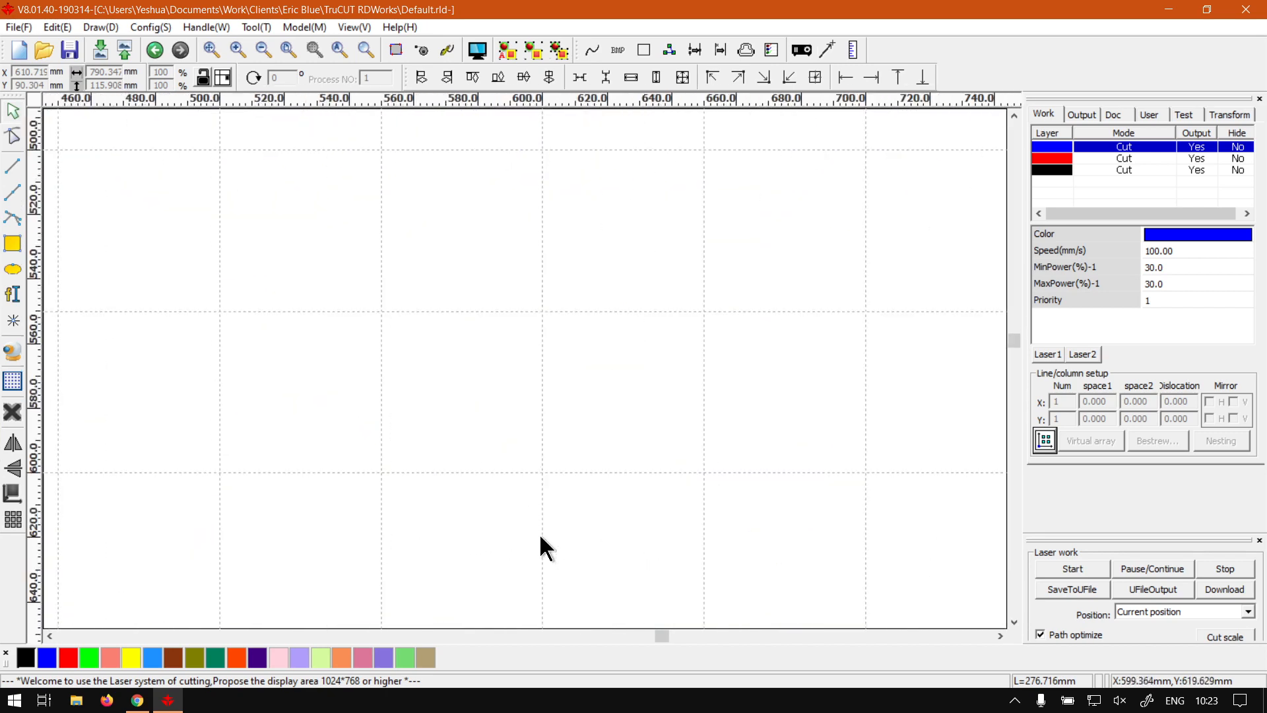
scroll(545, 478, "up", 1)
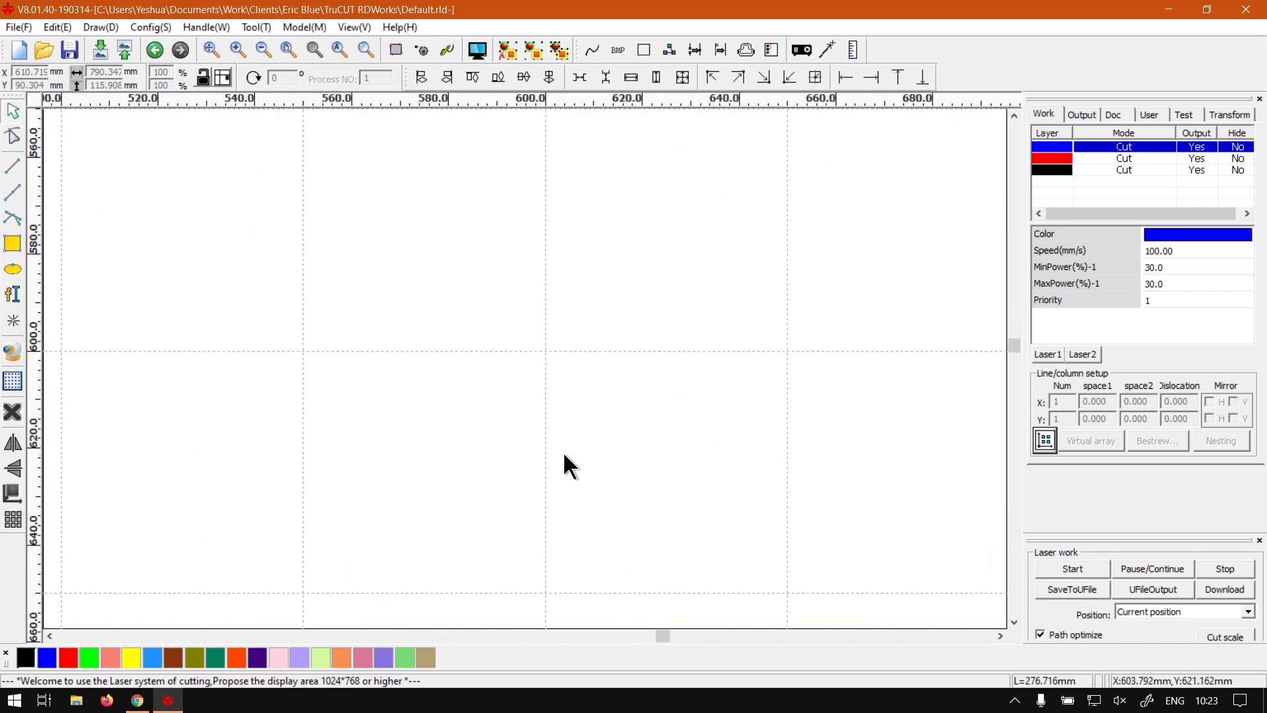
left_click_drag(583, 422, 584, 426)
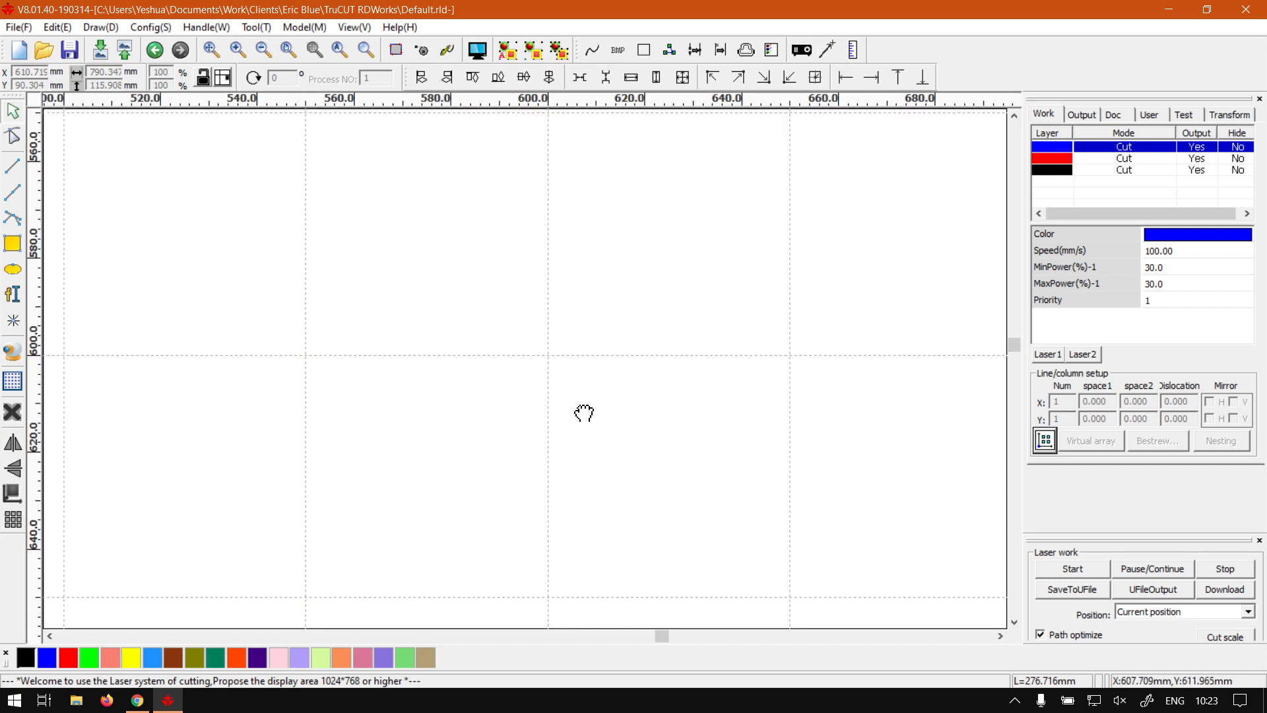
left_click_drag(582, 414, 585, 425)
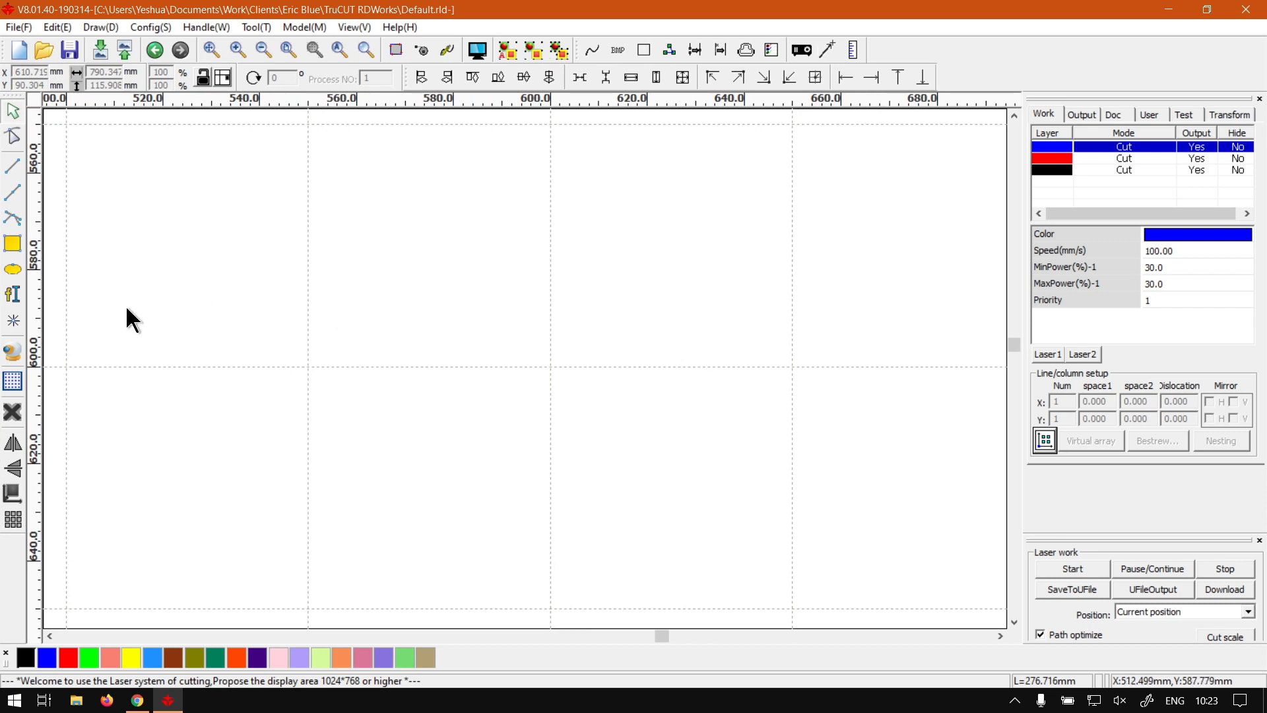
left_click(14, 271)
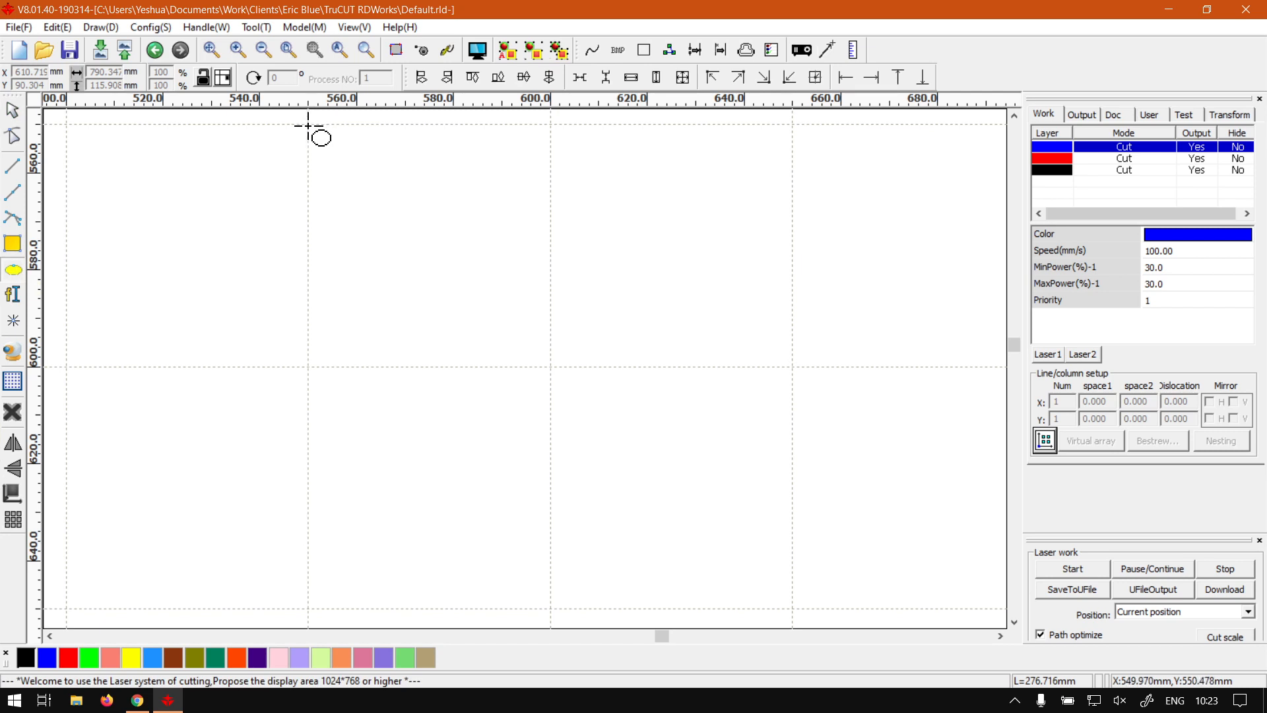
mouse_move(308, 125)
left_mouse_down()
mouse_move(470, 235)
mouse_move(709, 531)
mouse_move(726, 368)
mouse_move(672, 686)
mouse_move(620, 537)
mouse_move(658, 472)
mouse_move(753, 559)
mouse_move(801, 636)
mouse_move(783, 592)
mouse_move(793, 608)
left_mouse_up()
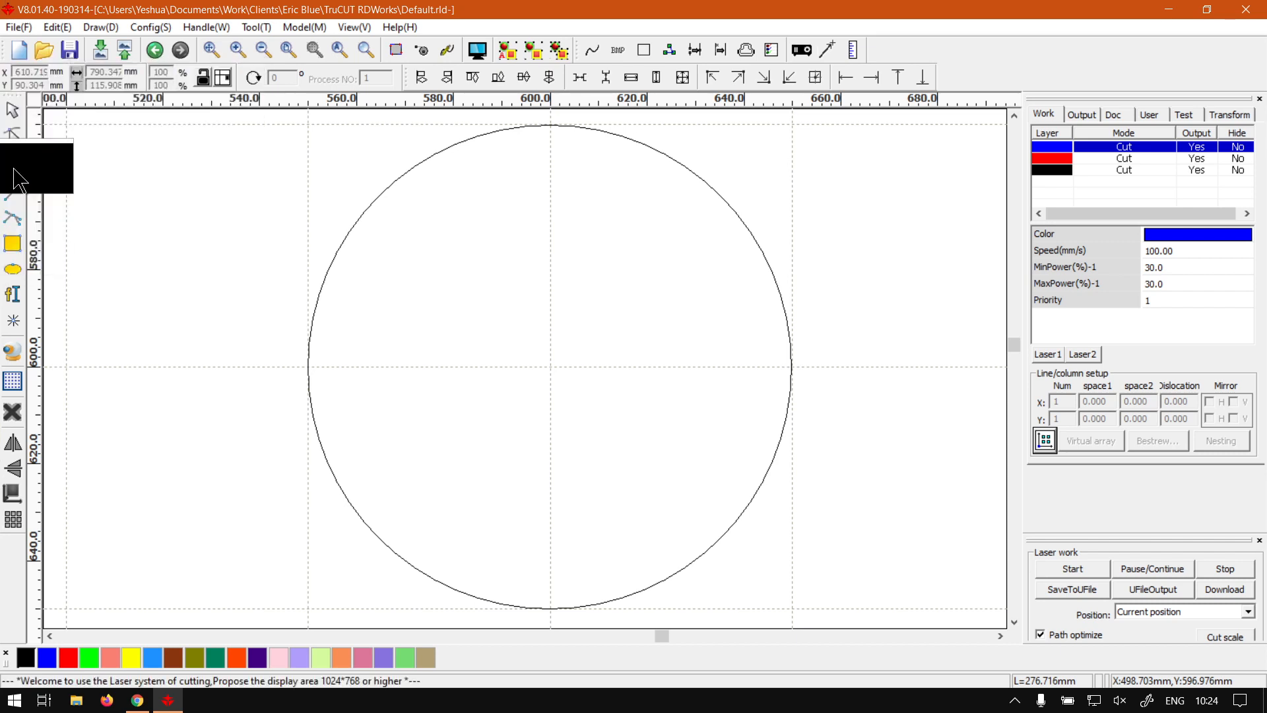
Draw a vertical line about 99 mm long through the circle's centre from rim to rim and colour it red.
left_click(14, 169)
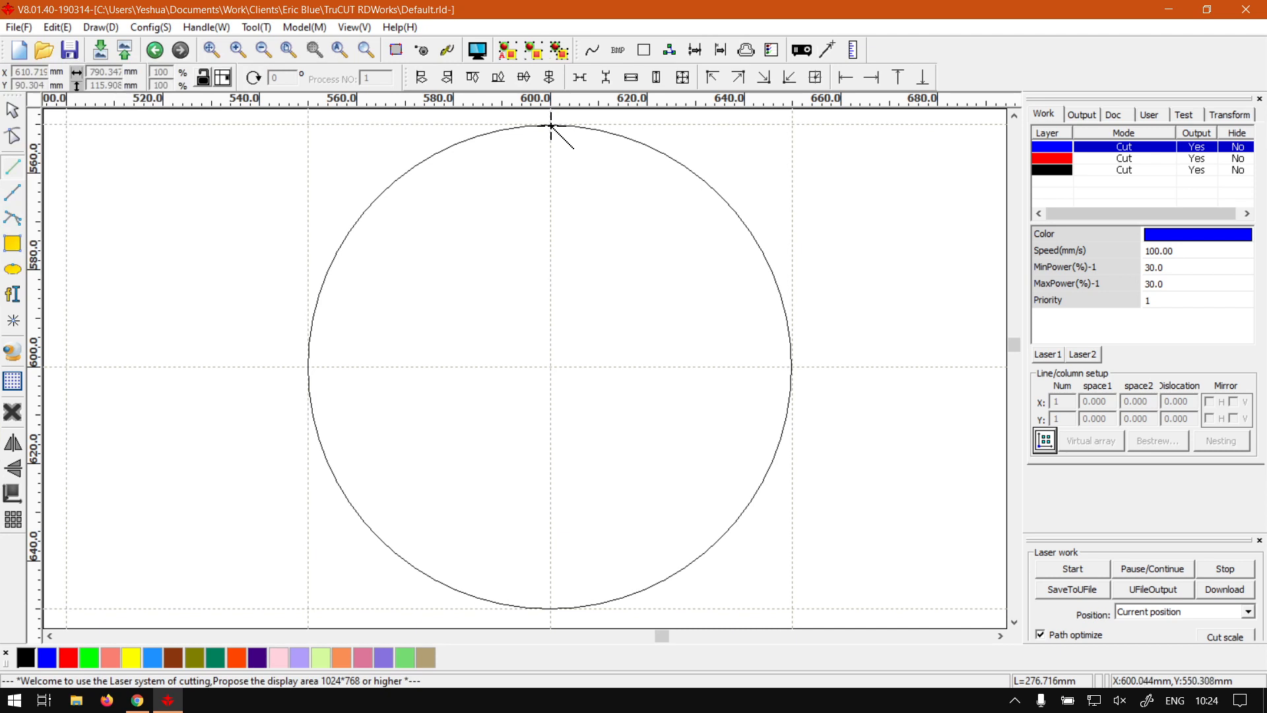
mouse_move(551, 126)
left_mouse_down()
mouse_move(559, 475)
mouse_move(544, 575)
mouse_move(563, 605)
mouse_move(550, 608)
left_mouse_up()
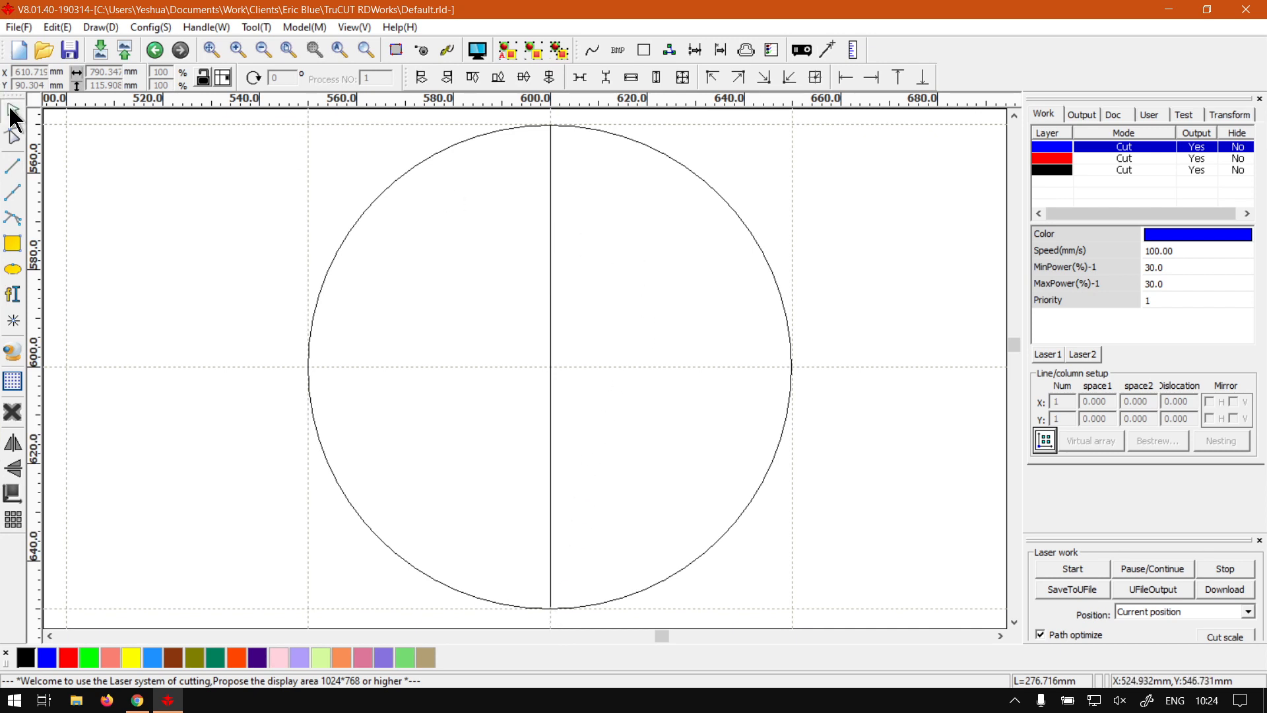
left_click(551, 400)
left_click(68, 657)
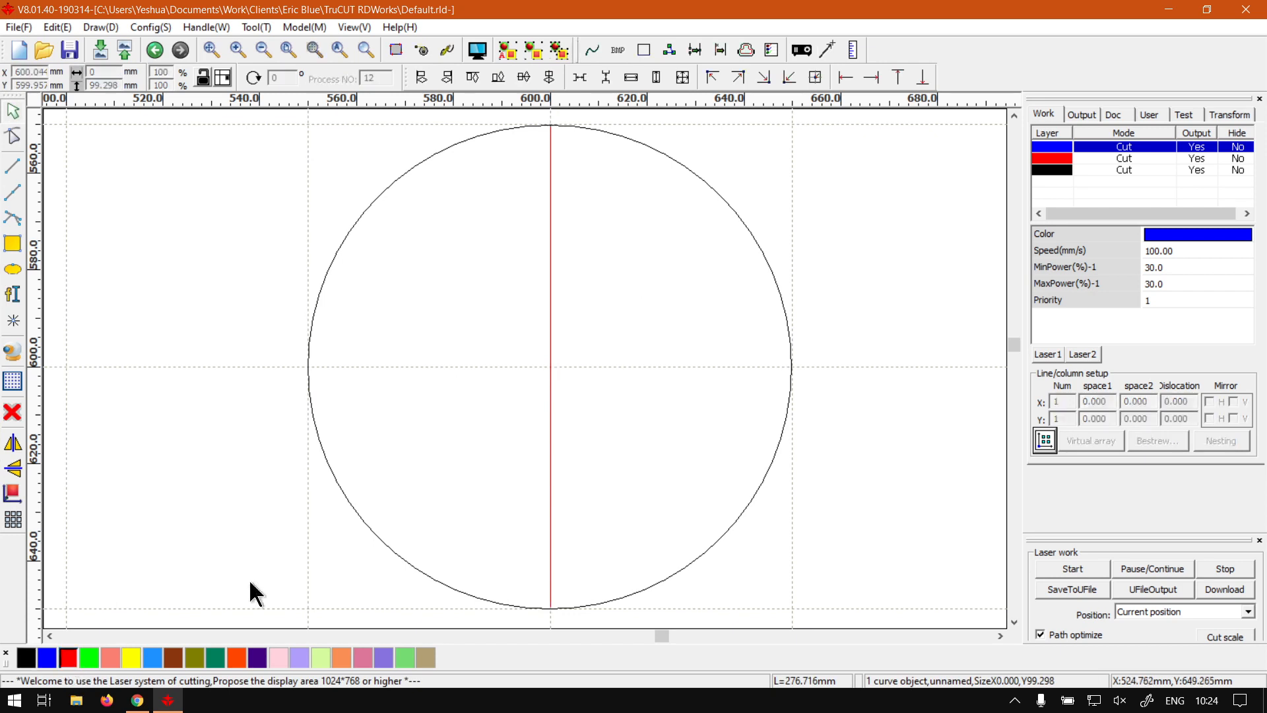
left_click(252, 592)
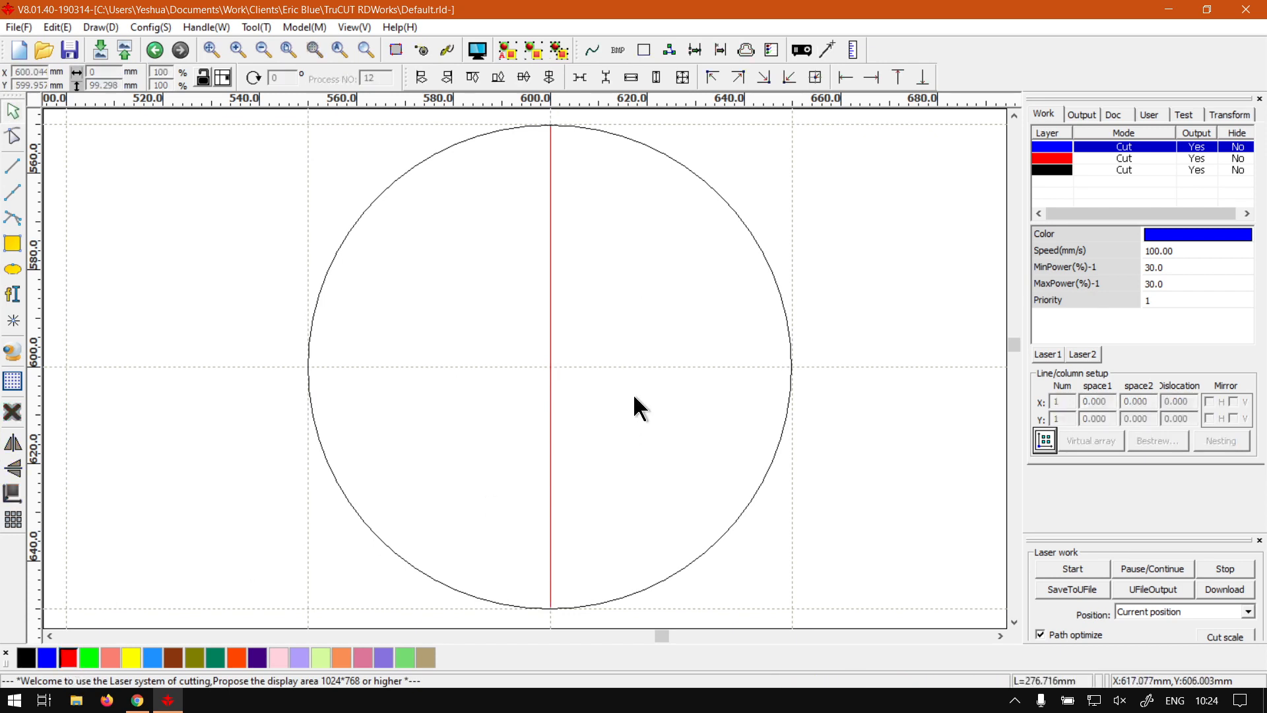
left_click(552, 293)
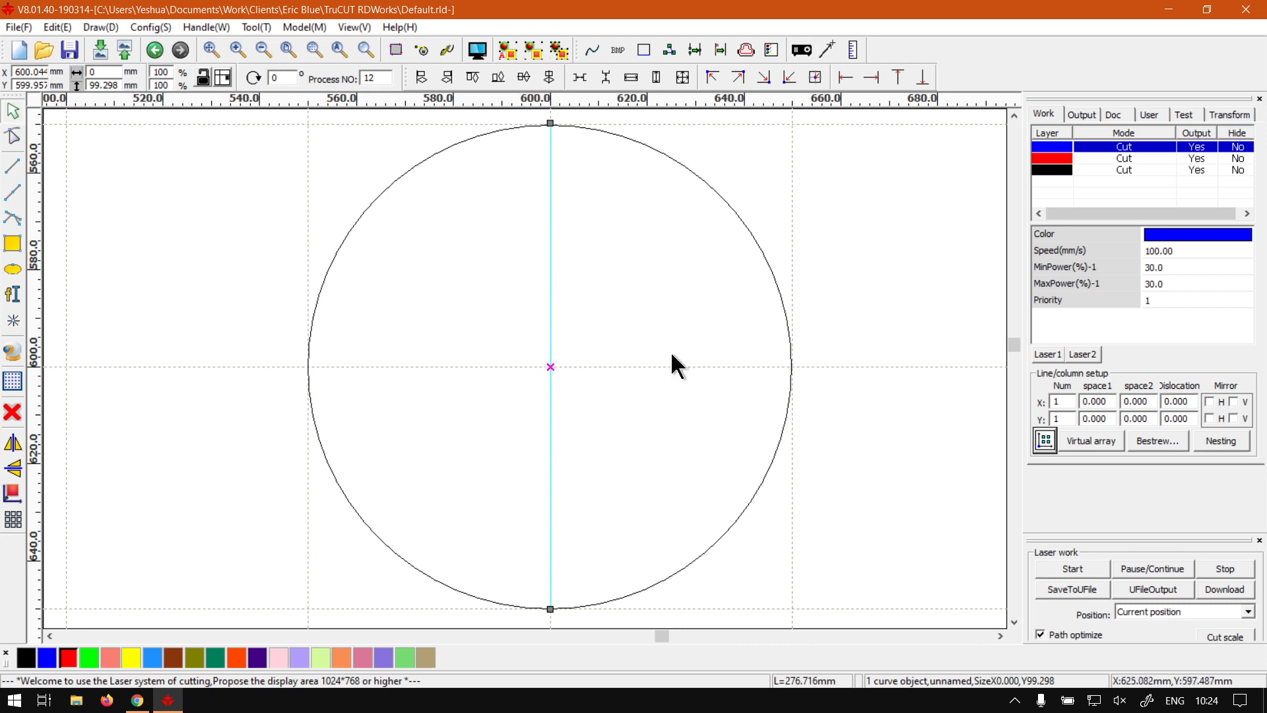
left_click_drag(551, 367, 844, 265)
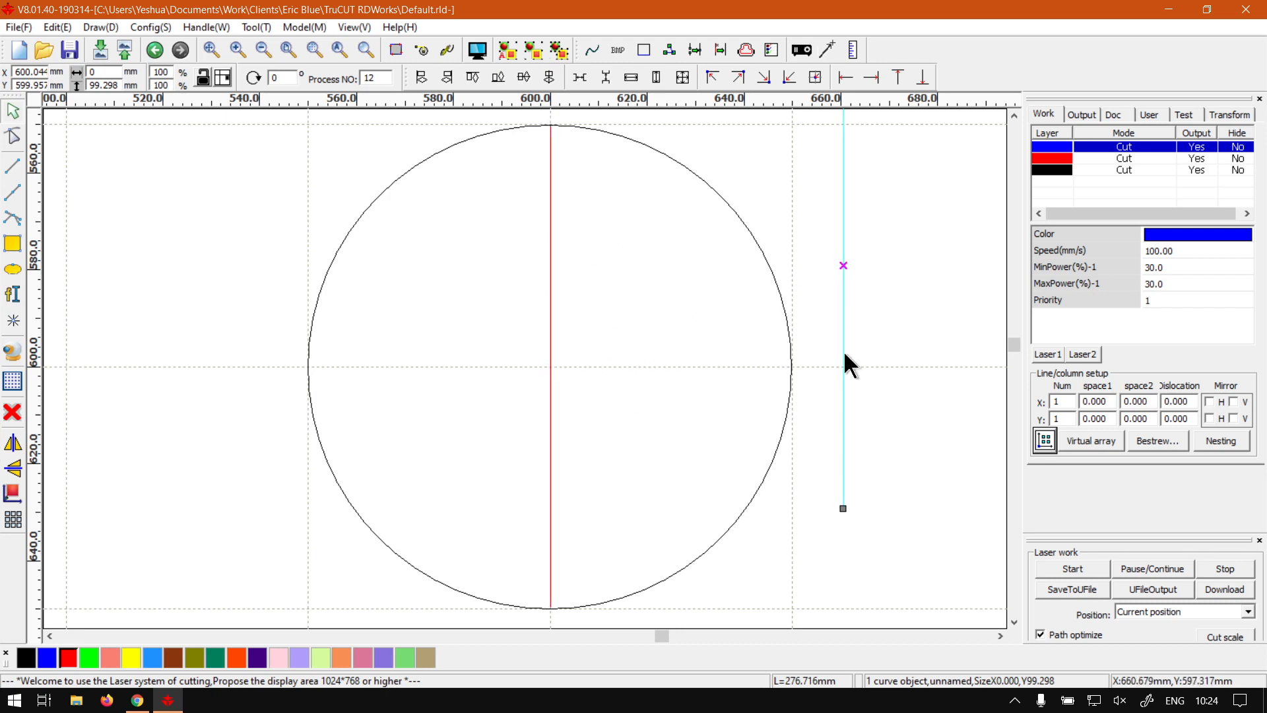
key("Delete")
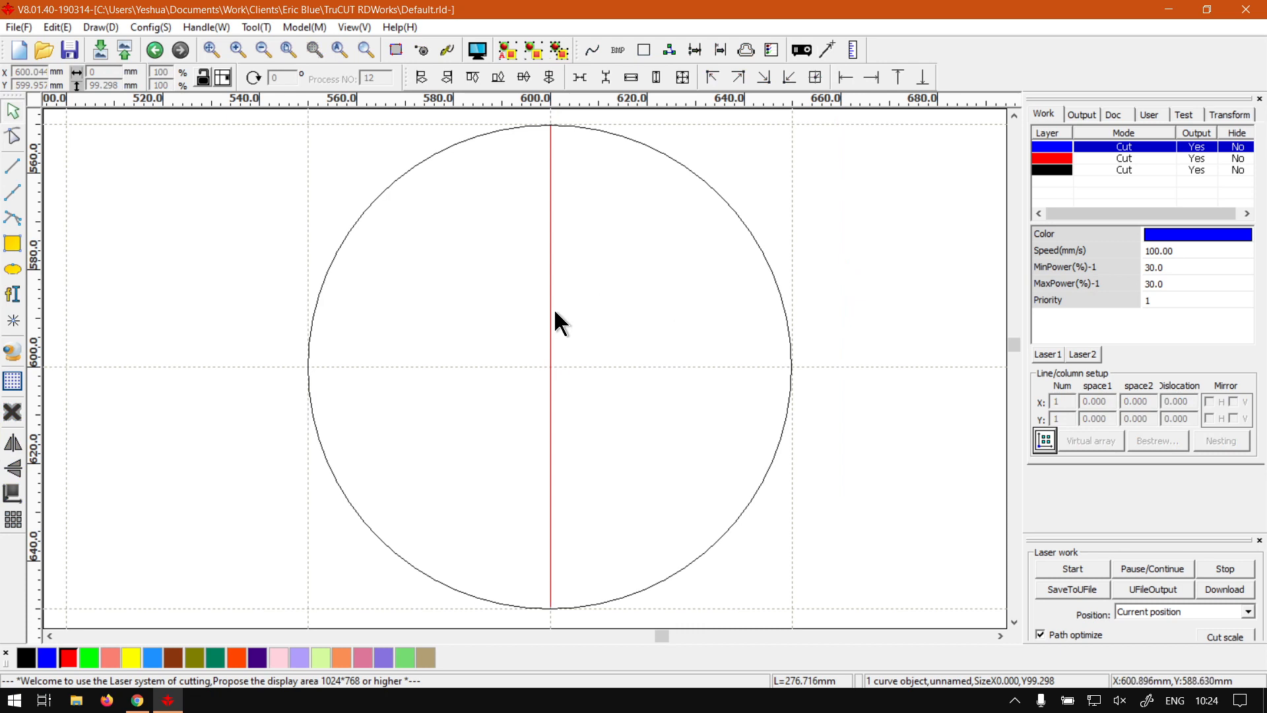
Duplicate the red vertical line and place the copy over the original line at the circle's centre.
left_click(550, 313)
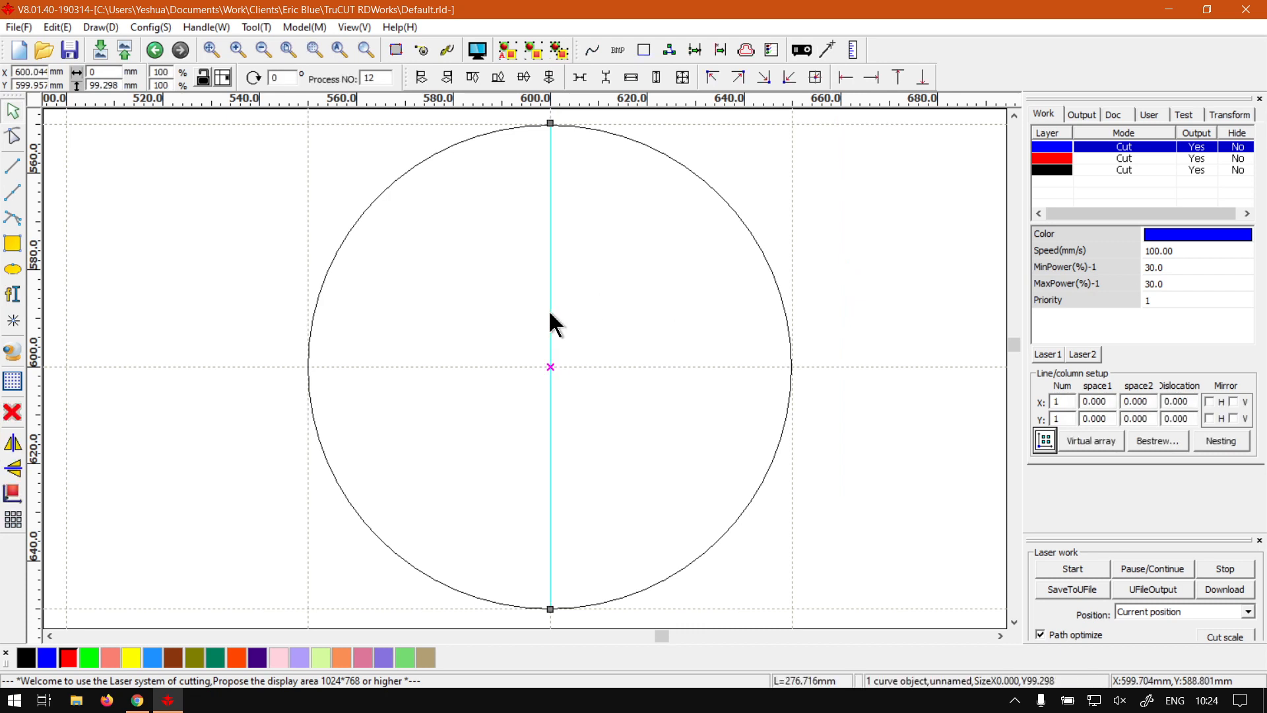
left_click_drag(551, 314, 608, 328)
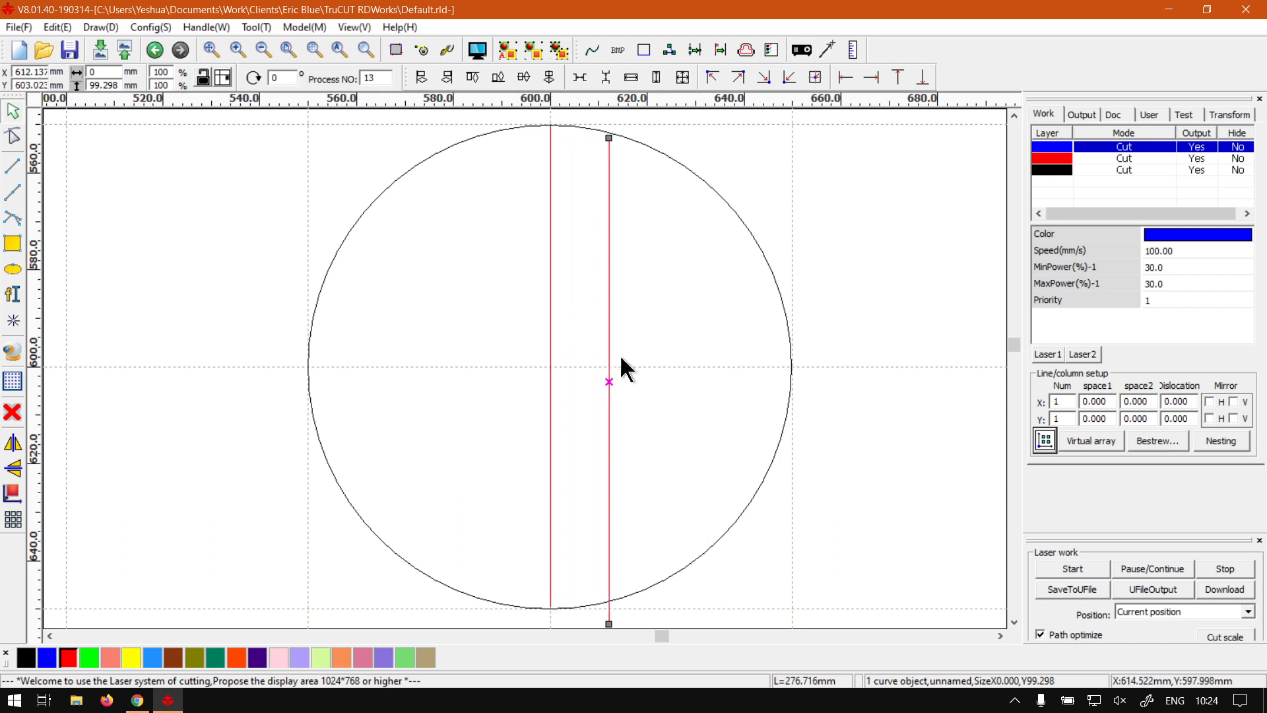
left_click(589, 298)
left_click(609, 297)
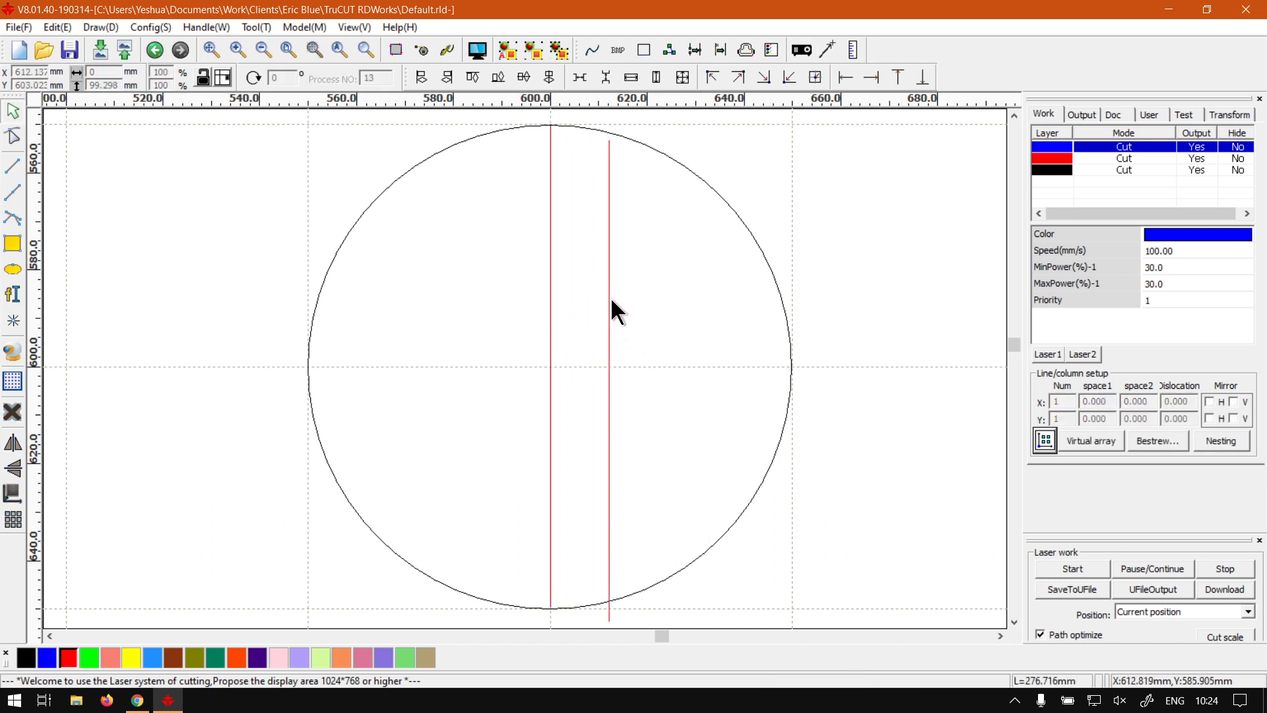
left_click_drag(604, 300, 548, 290)
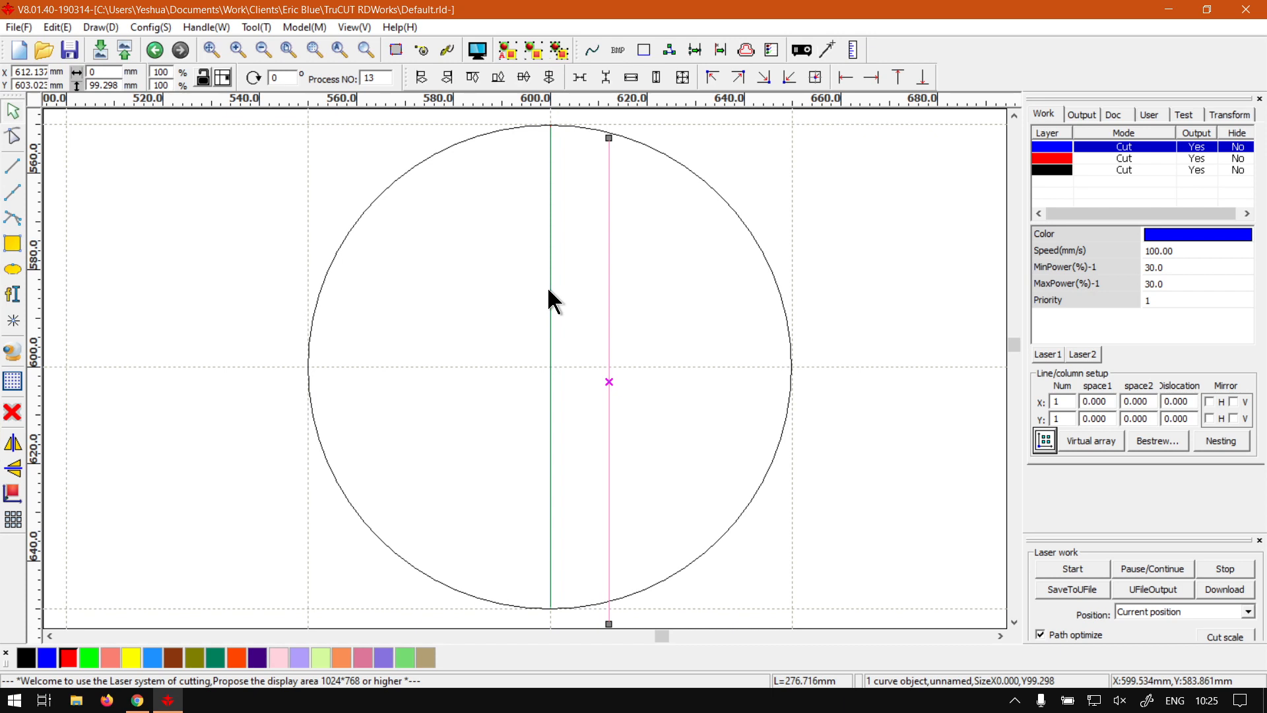
left_click_drag(547, 287, 548, 288)
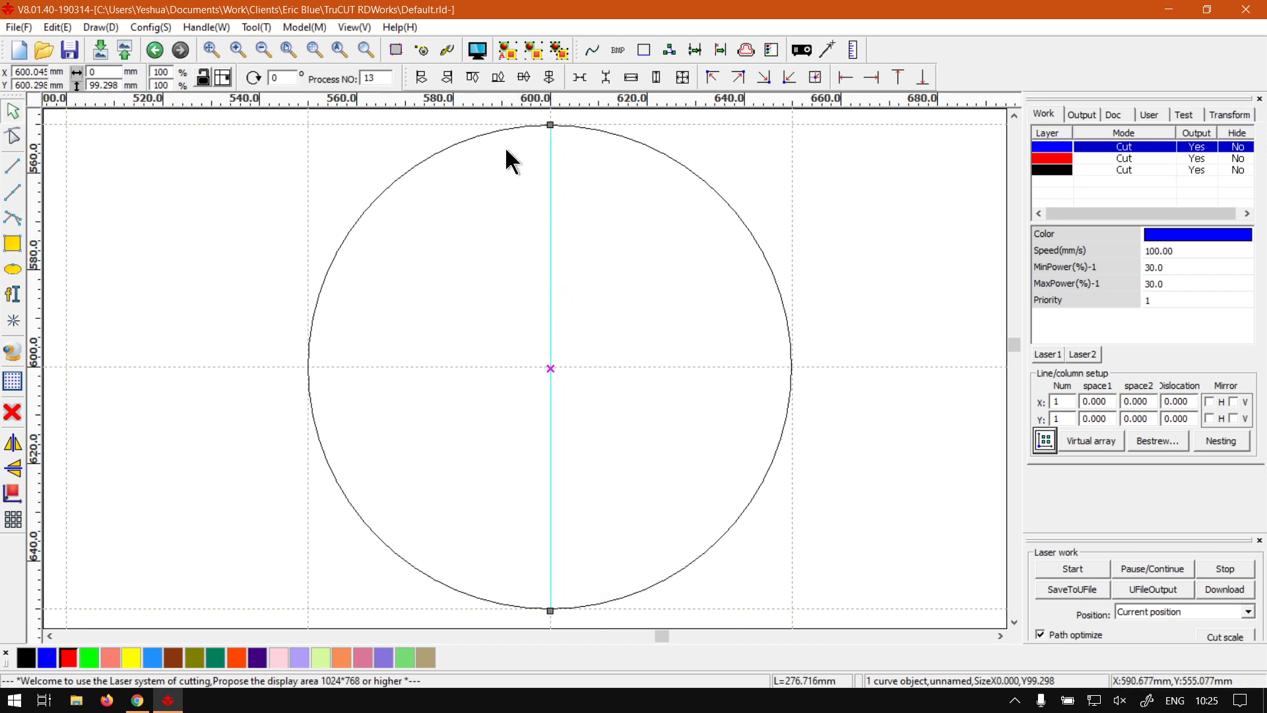
Check the position reference setting and rotate the duplicated line 37° about its centre.
left_click(224, 78)
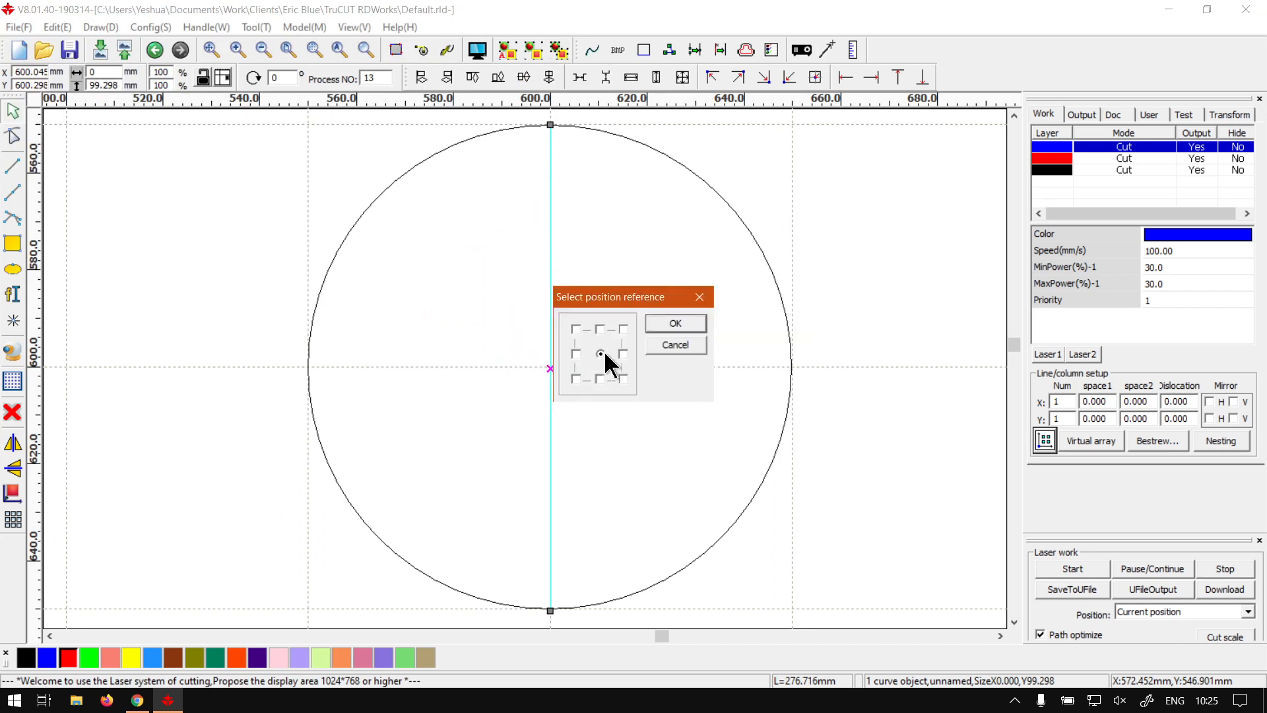
left_click(660, 342)
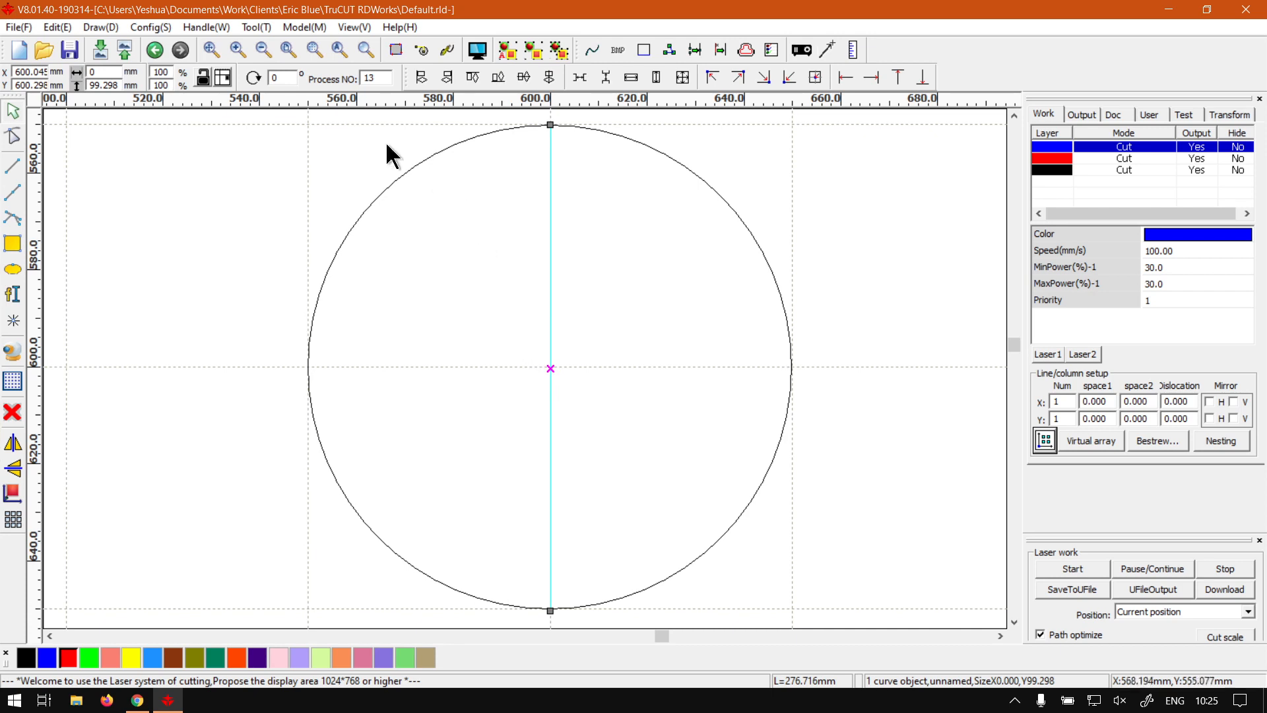
left_click(289, 77)
key("Return")
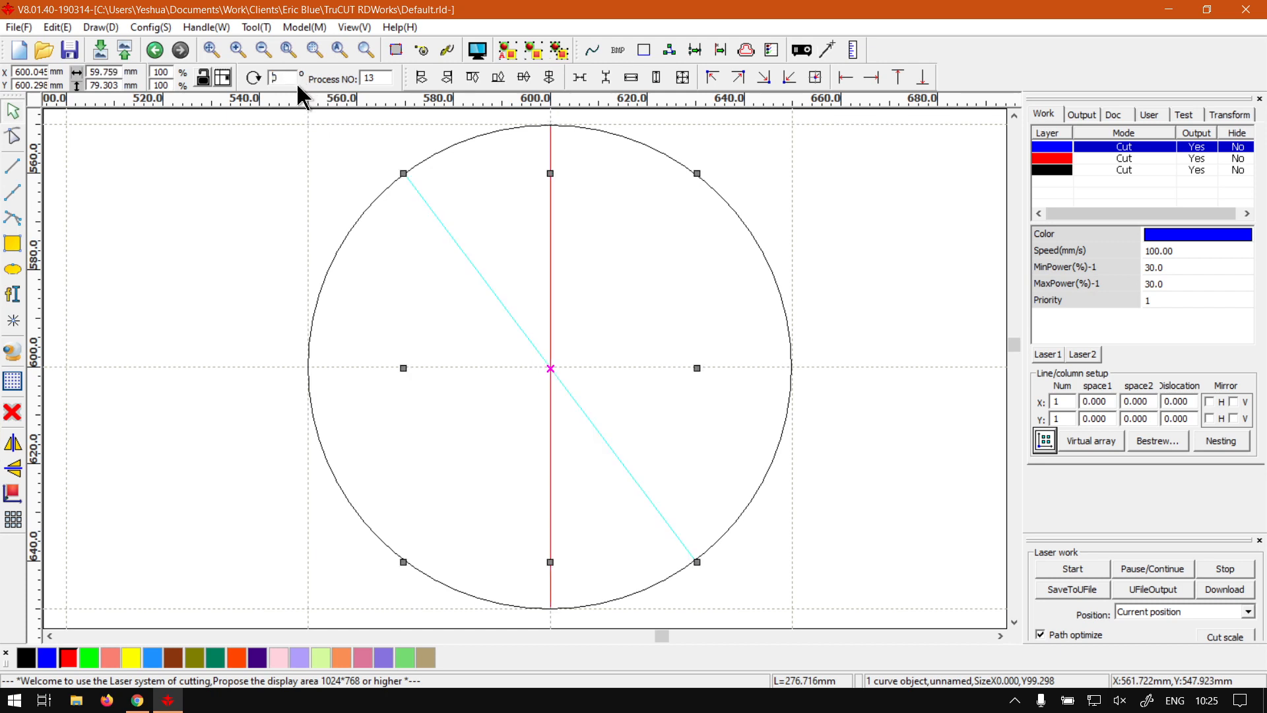
Duplicate the slanted line and place the copy over the original slanted line.
left_click(429, 396)
left_click(494, 300)
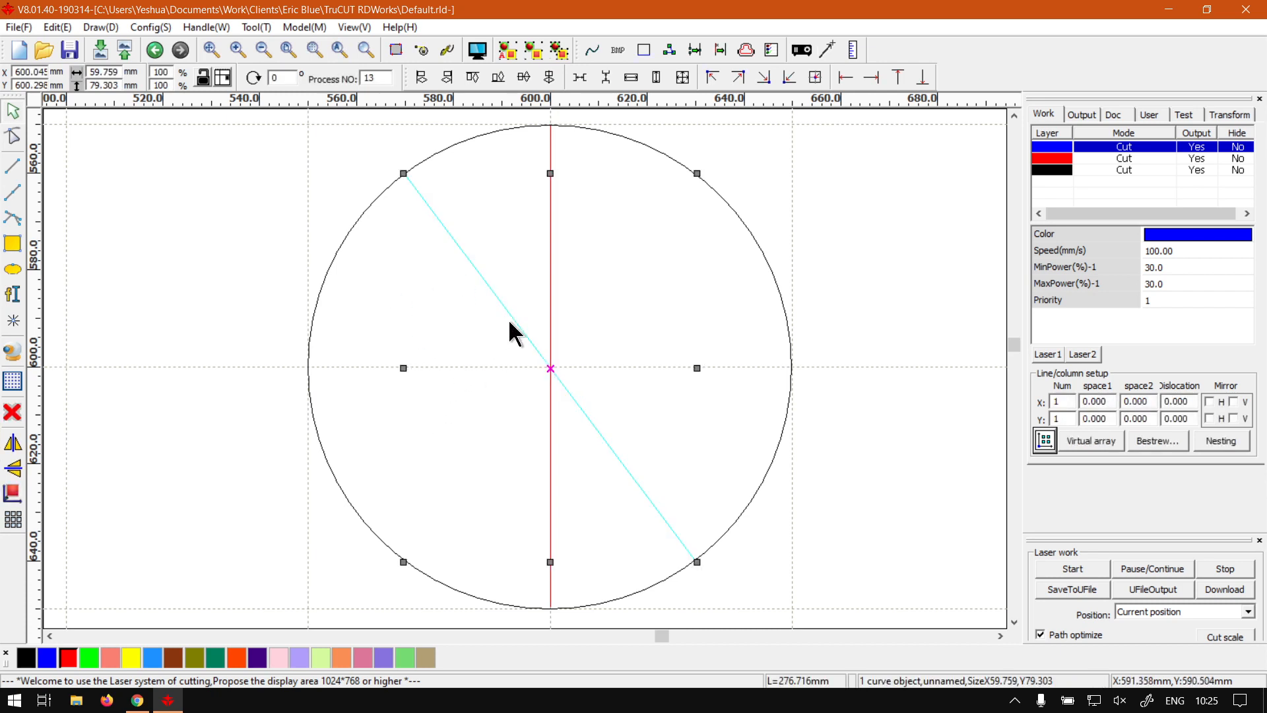
left_click_drag(502, 307, 468, 352)
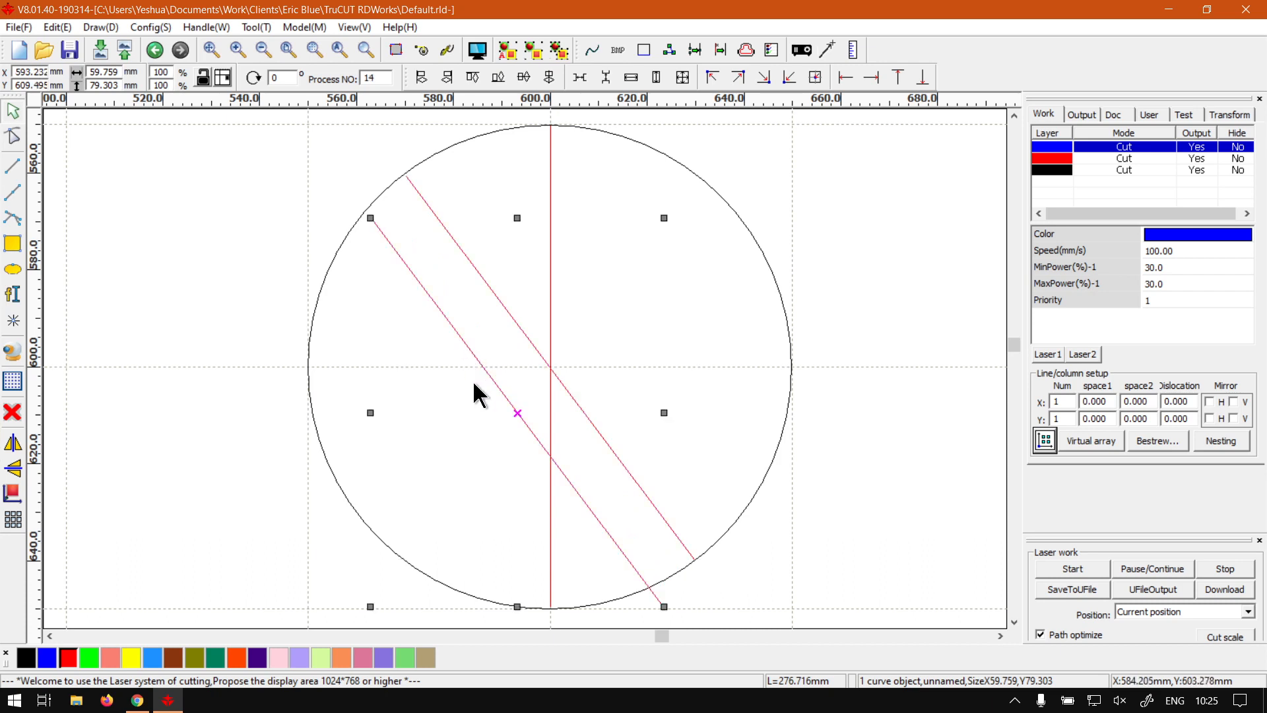
left_click(455, 336)
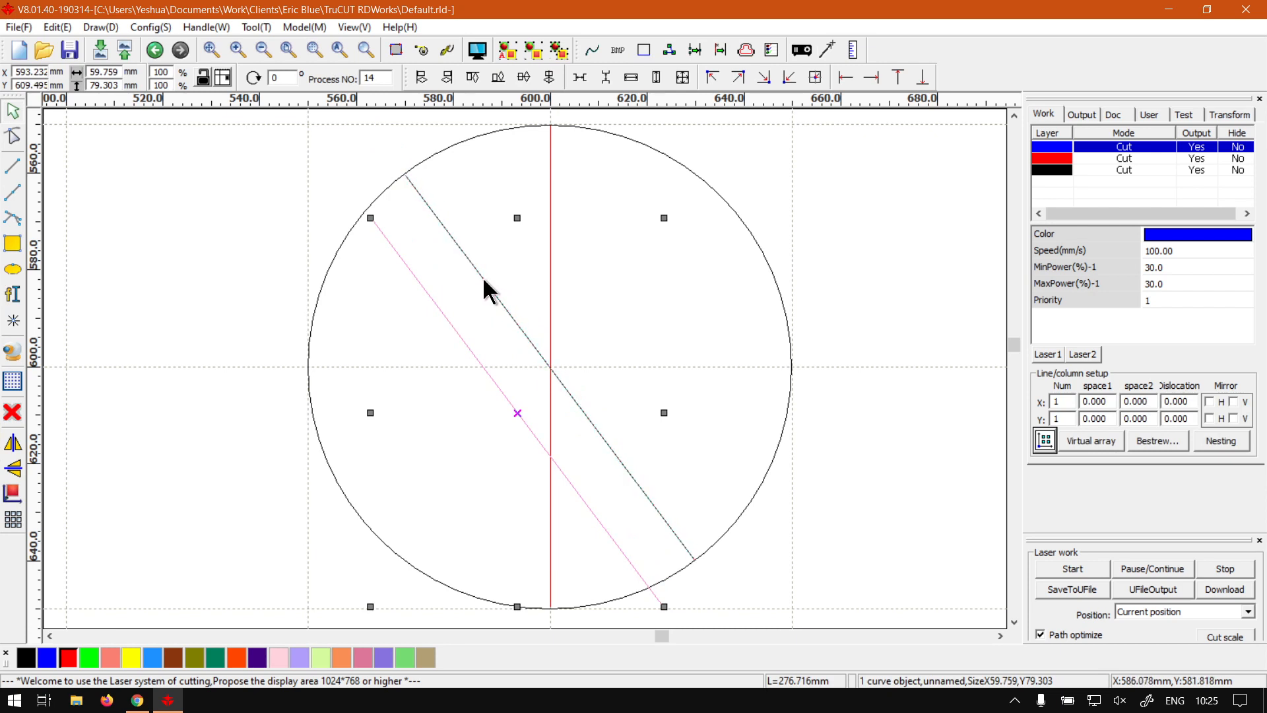
key("ctrl+z")
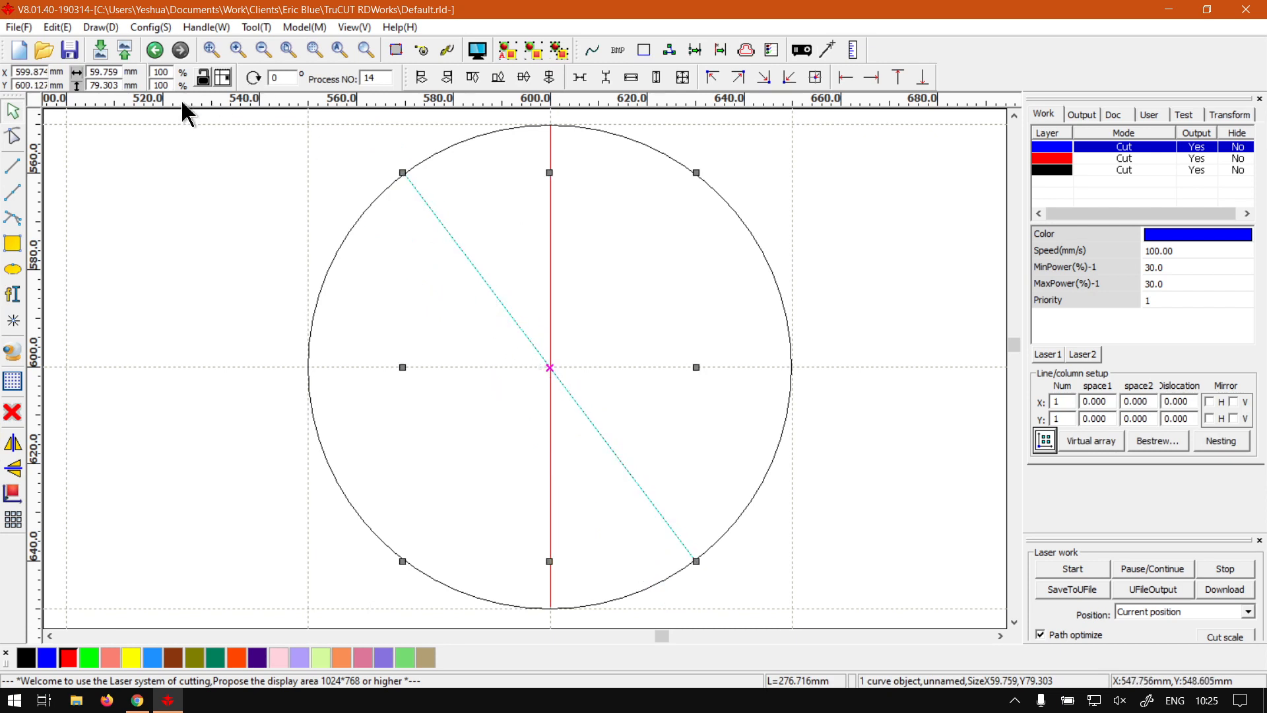
Rotate the slanted line's duplicate a further 37° about its centre.
double_click(275, 77)
type("37")
key("Return")
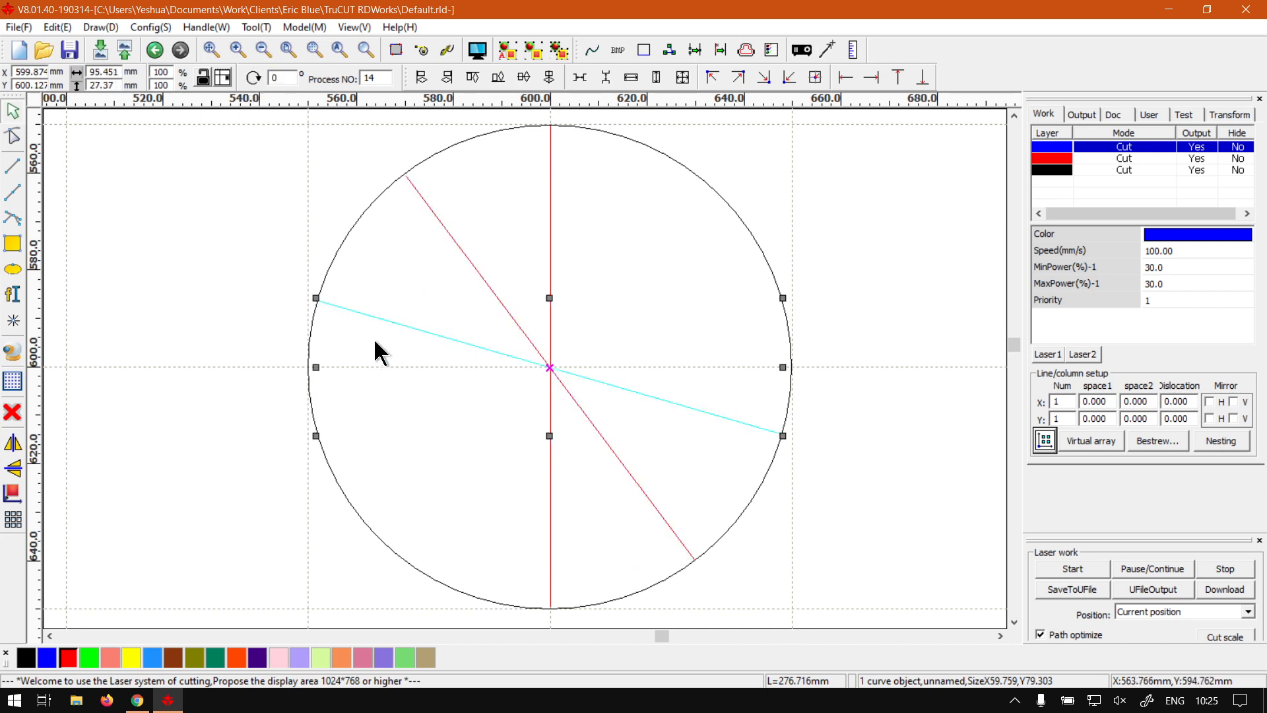
Group the two slanted lines, duplicate the group and place the copy over the original at the circle's centre.
left_click(434, 212, "shift")
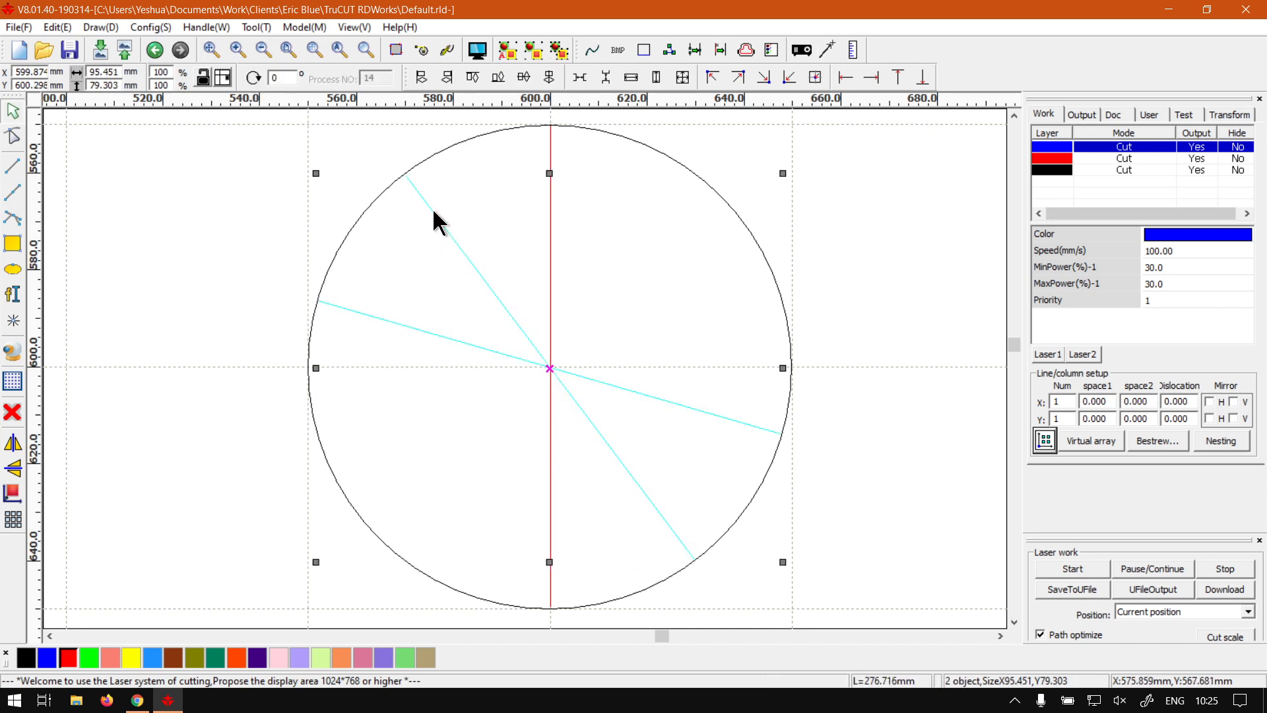
left_click(534, 48)
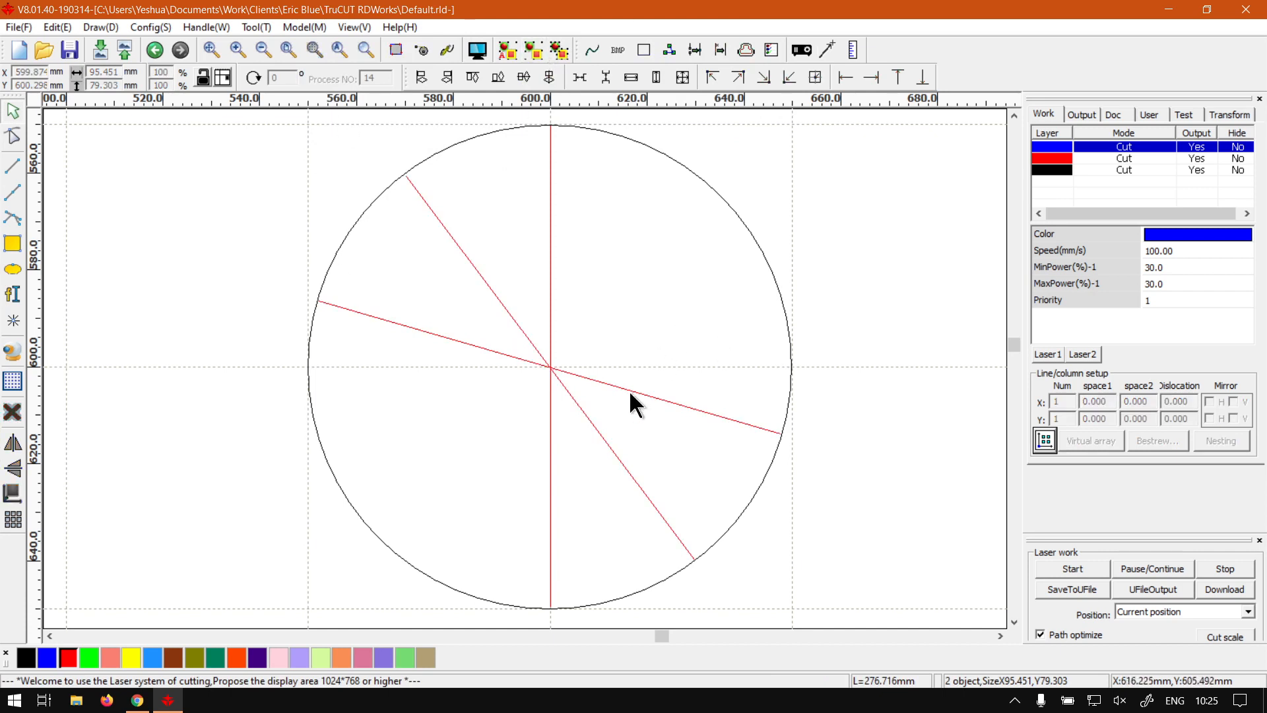
left_click(471, 264)
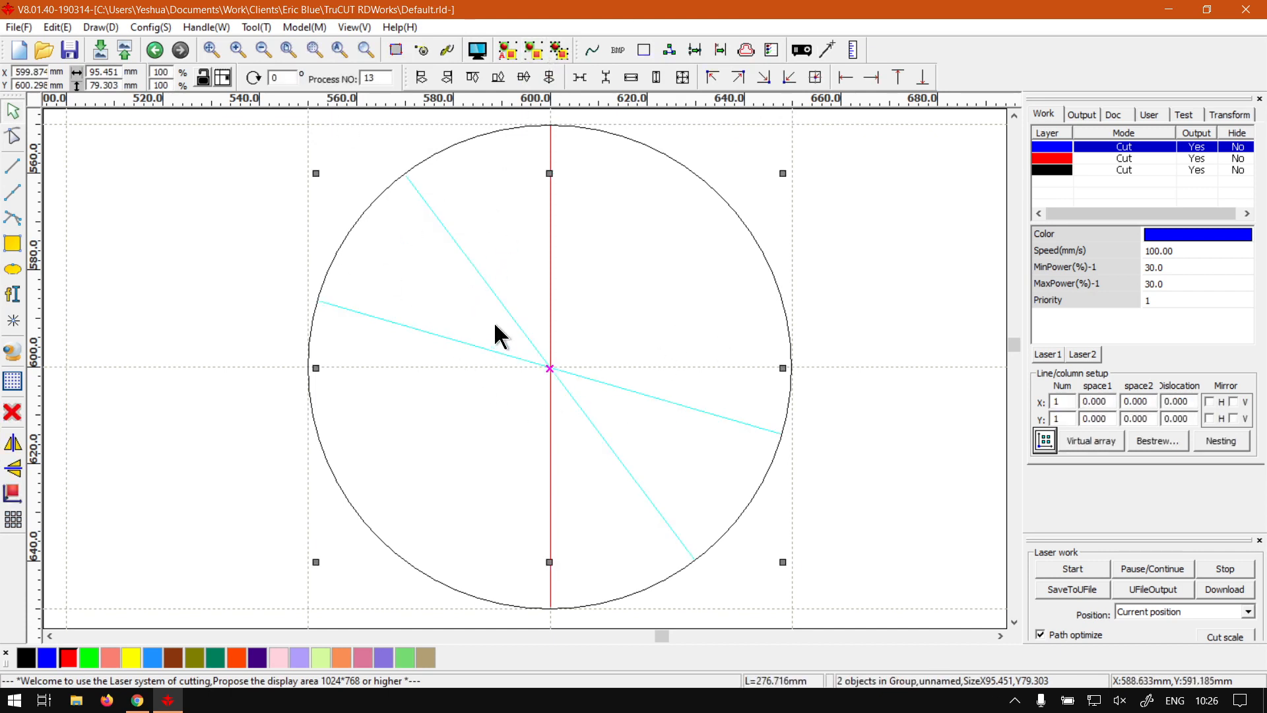
left_click_drag(500, 304, 481, 369, "ctrl")
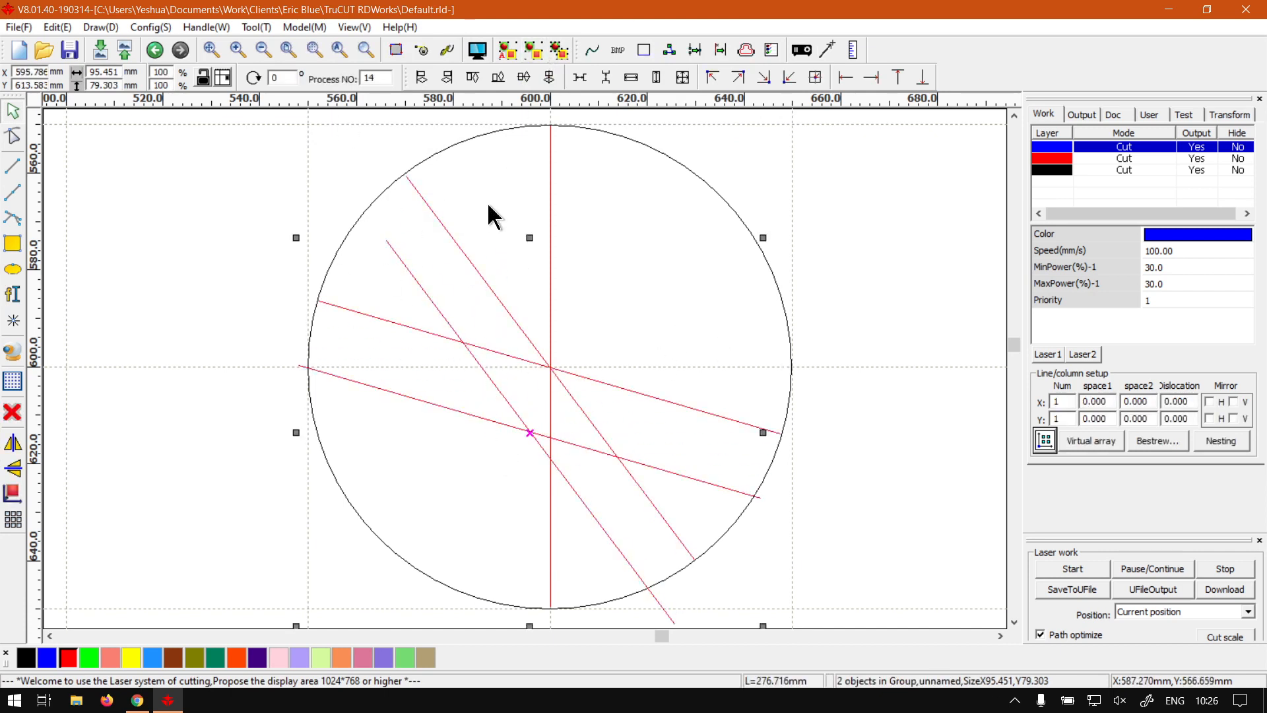
left_click(489, 396)
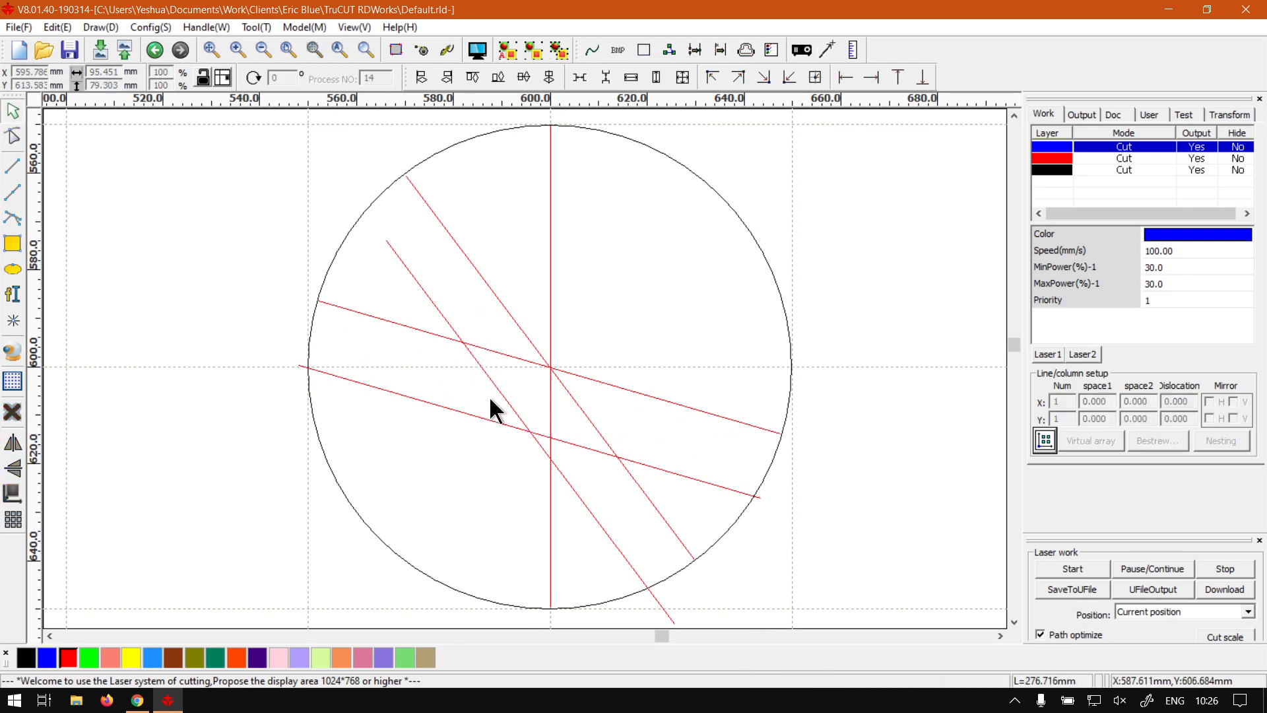
left_click(494, 383)
left_click_drag(496, 350, 513, 314)
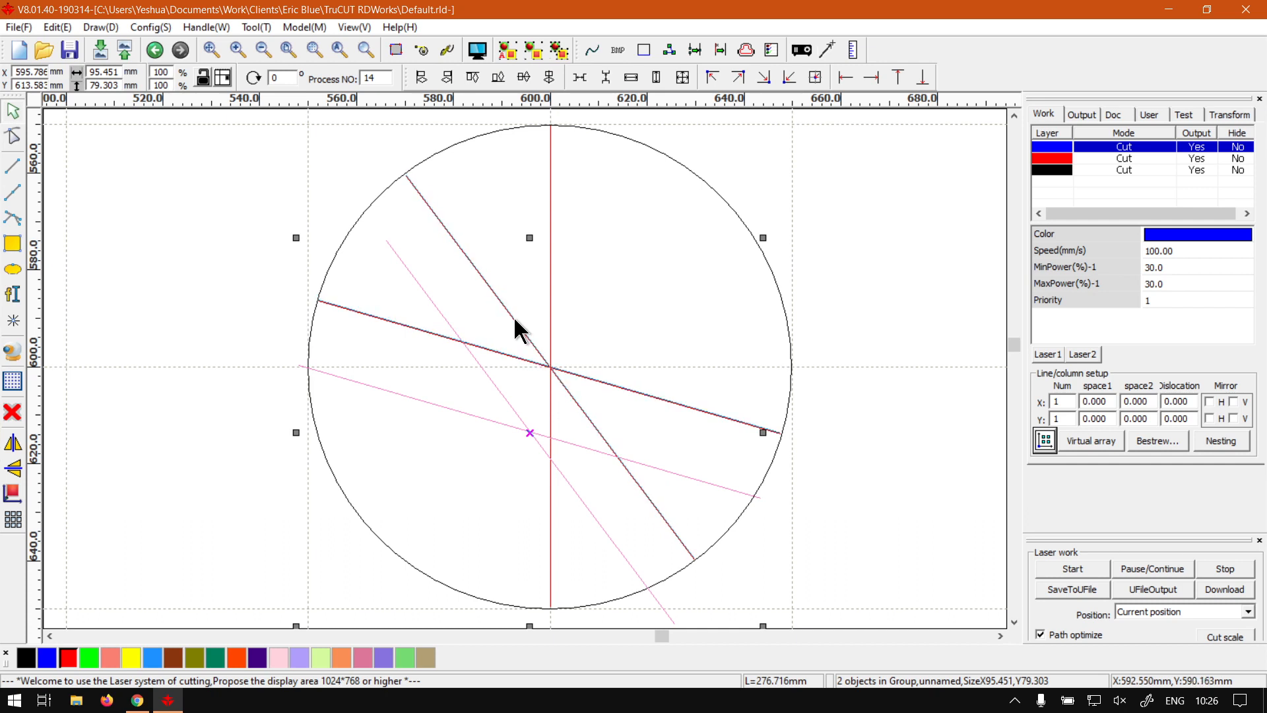
left_click_drag(515, 320, 514, 321)
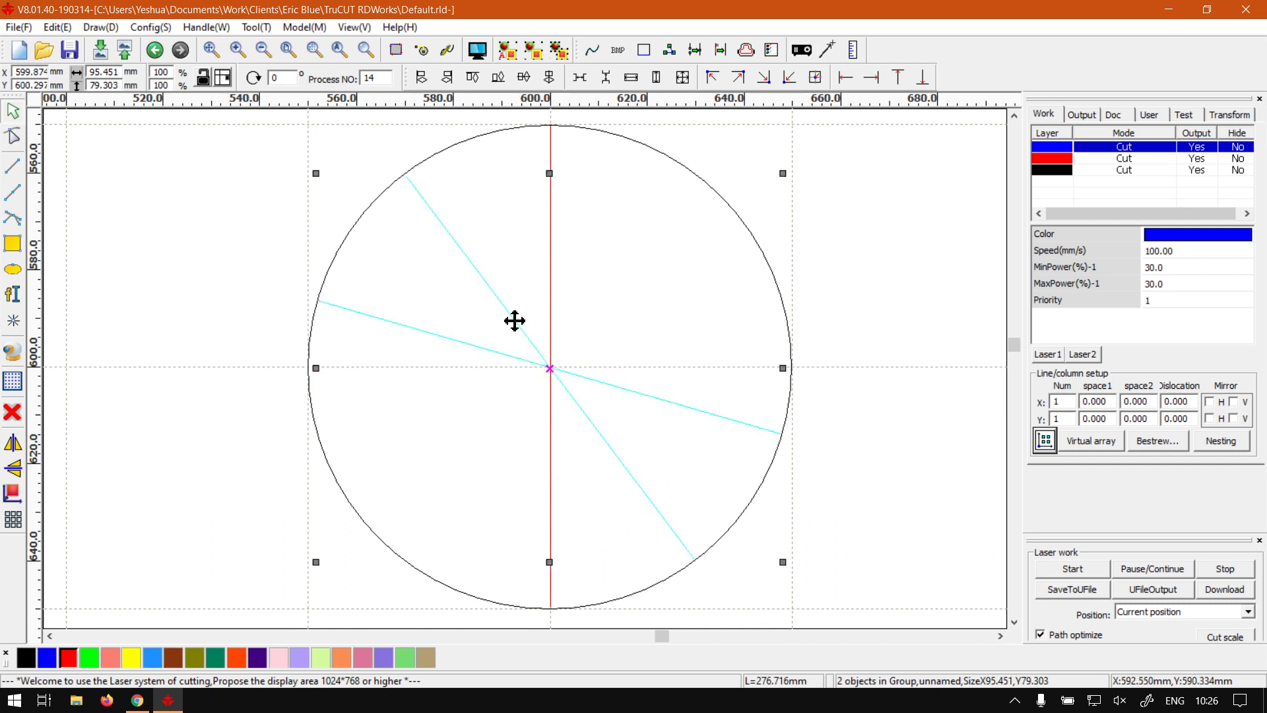
Mirror the duplicated group of slanted lines vertically to complete the ten spokes inside the circle.
left_click_drag(290, 80, 248, 81)
left_click(14, 470)
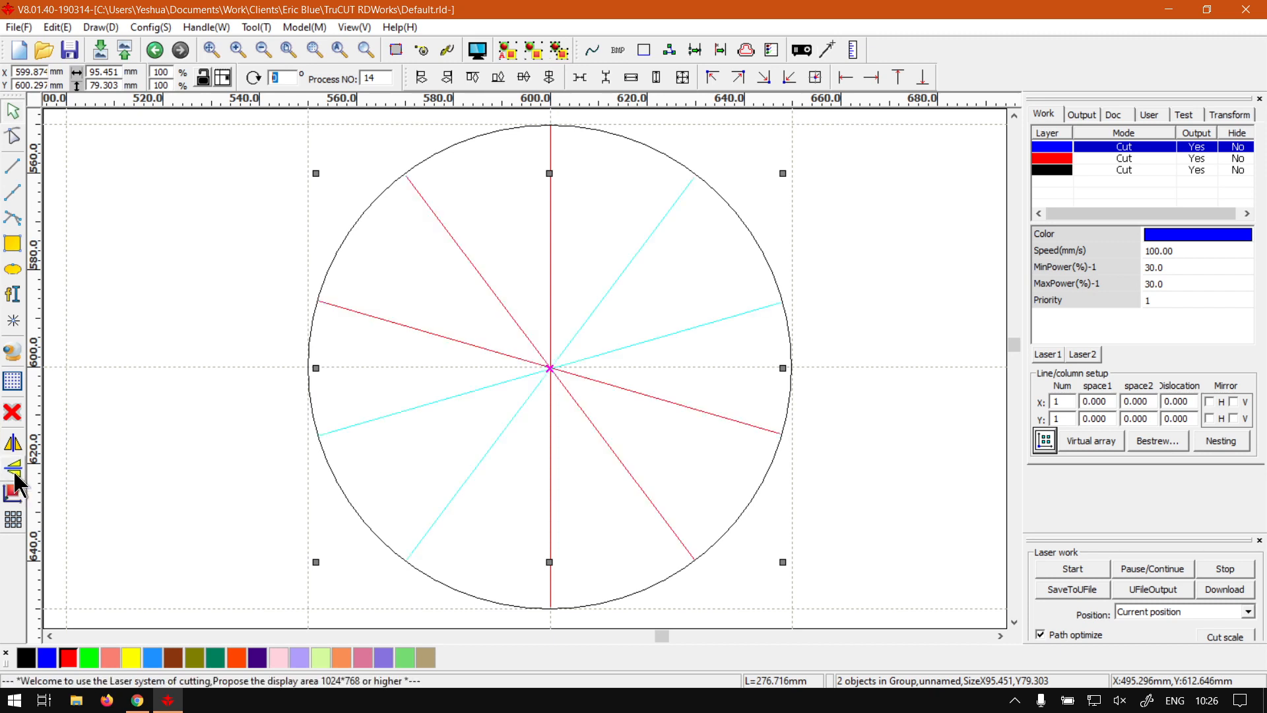
left_click(646, 367)
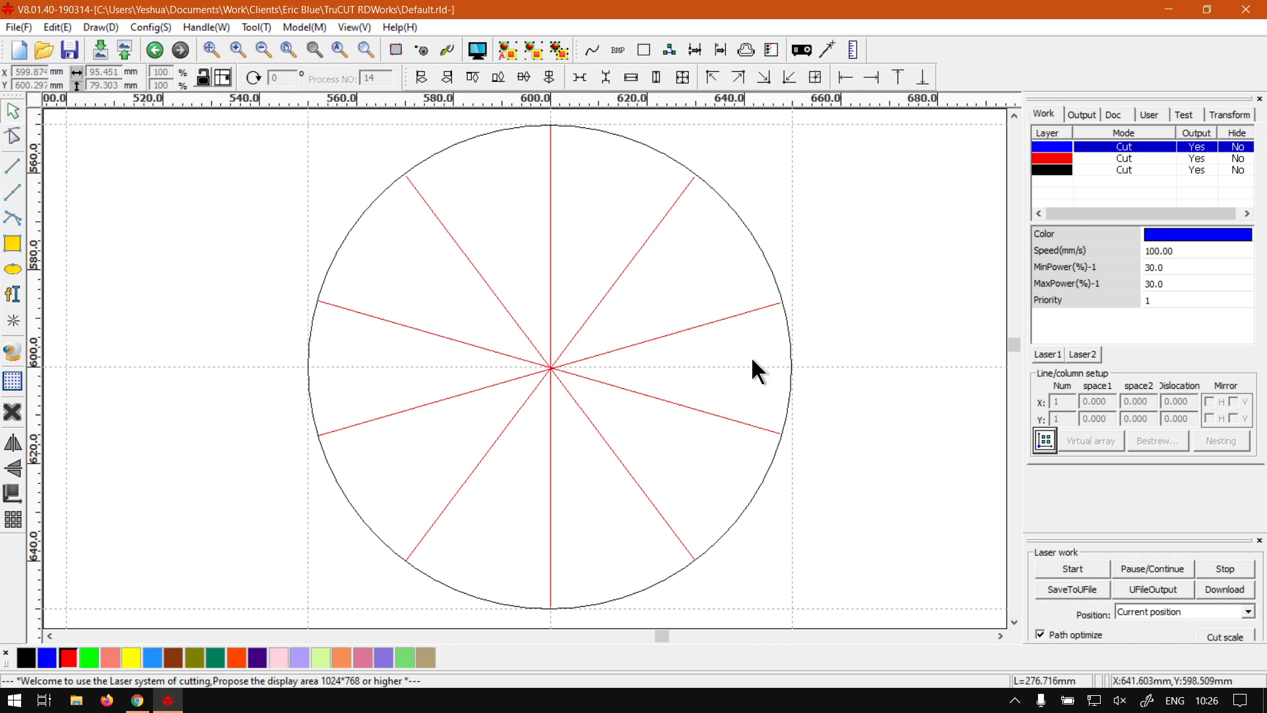
Switch to the browser showing the softwaretraining.co.za home page.
left_click(168, 702)
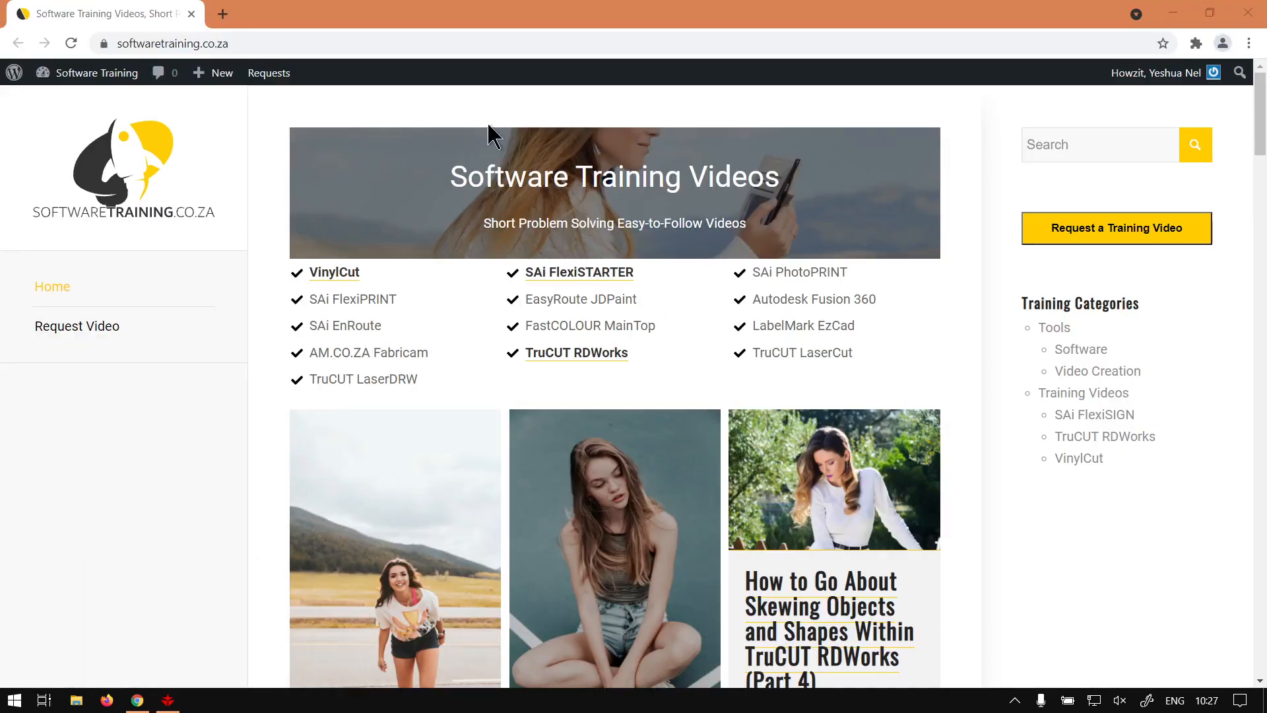